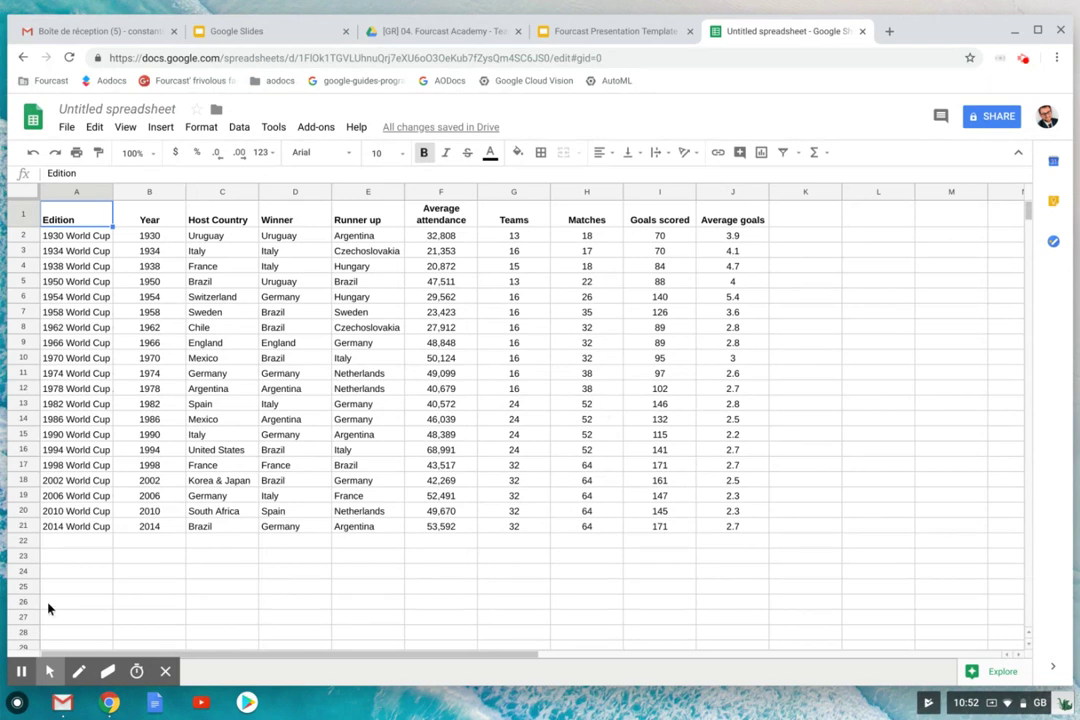
Show Explore insights for the World Cup data and browse its suggested questions, pivot table and charts.
{"action": "left_click", "coordinate": [165, 671]}
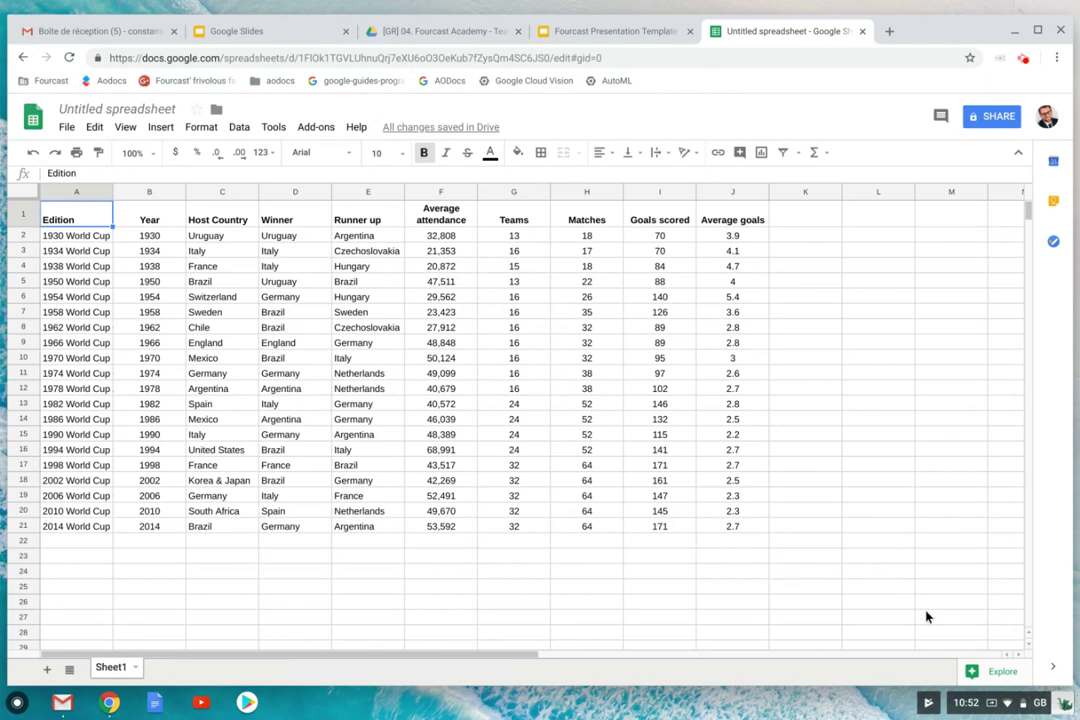
{"action": "left_click", "coordinate": [976, 676]}
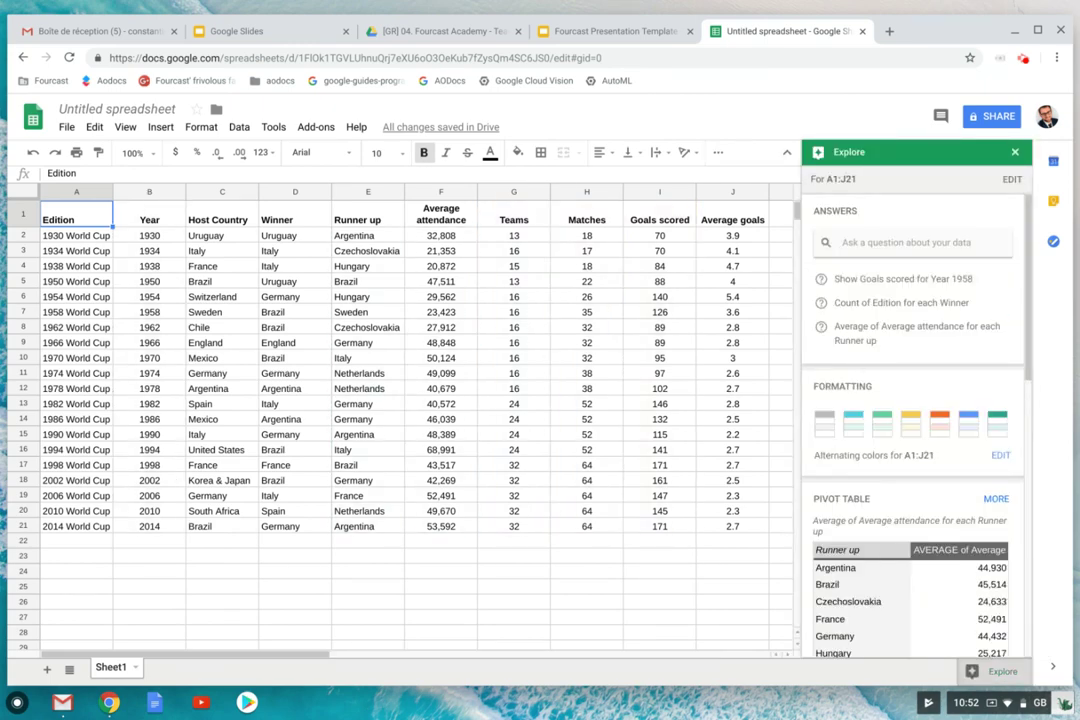
{"action": "scroll", "coordinate": [910, 318], "scroll_direction": "down", "scroll_amount": 1}
{"action": "scroll", "coordinate": [910, 318], "scroll_direction": "down", "scroll_amount": 2}
{"action": "scroll", "coordinate": [910, 318], "scroll_direction": "down", "scroll_amount": 1}
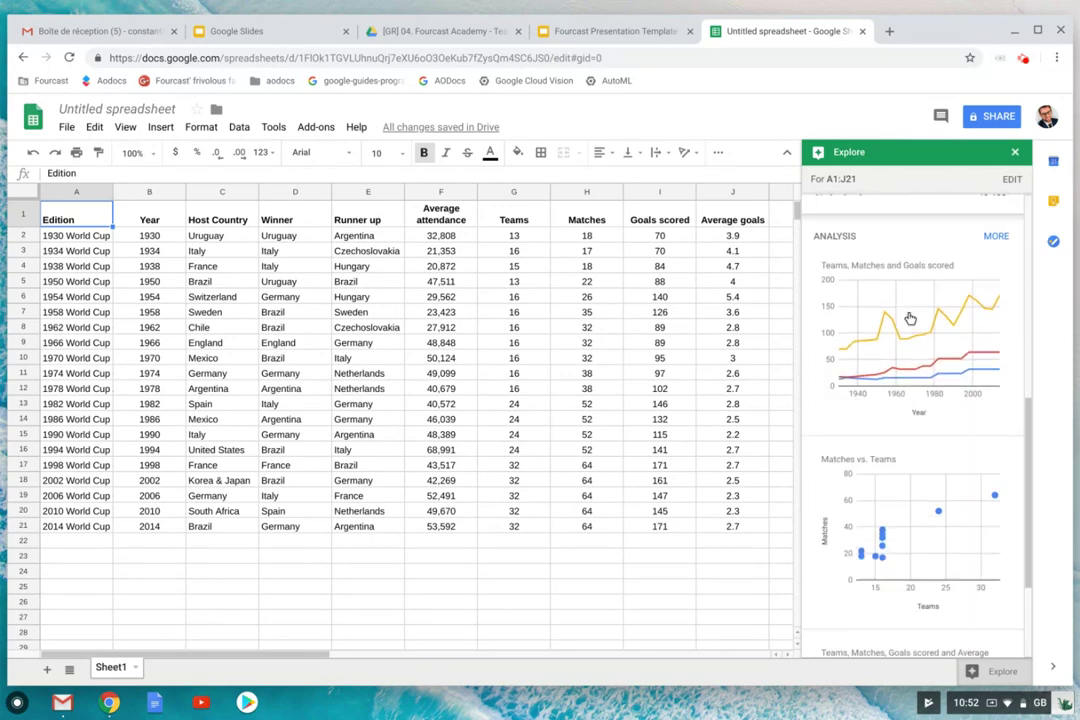
{"action": "scroll", "coordinate": [910, 318], "scroll_direction": "down", "scroll_amount": 3}
{"action": "scroll", "coordinate": [880, 300], "scroll_direction": "up", "scroll_amount": 4}
{"action": "scroll", "coordinate": [880, 300], "scroll_direction": "up", "scroll_amount": 3}
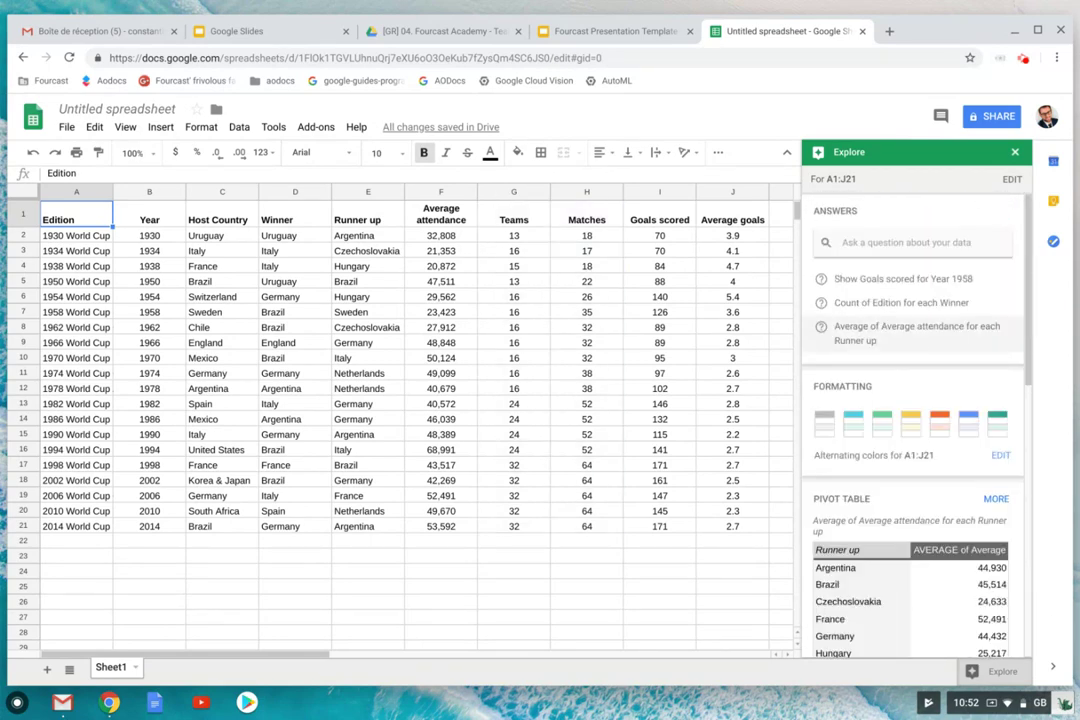
Ask Explore 'Who was the winner in 1986', getting Argentina, and reveal its UNIQUE/FILTER formula.
{"action": "left_click", "coordinate": [878, 240]}
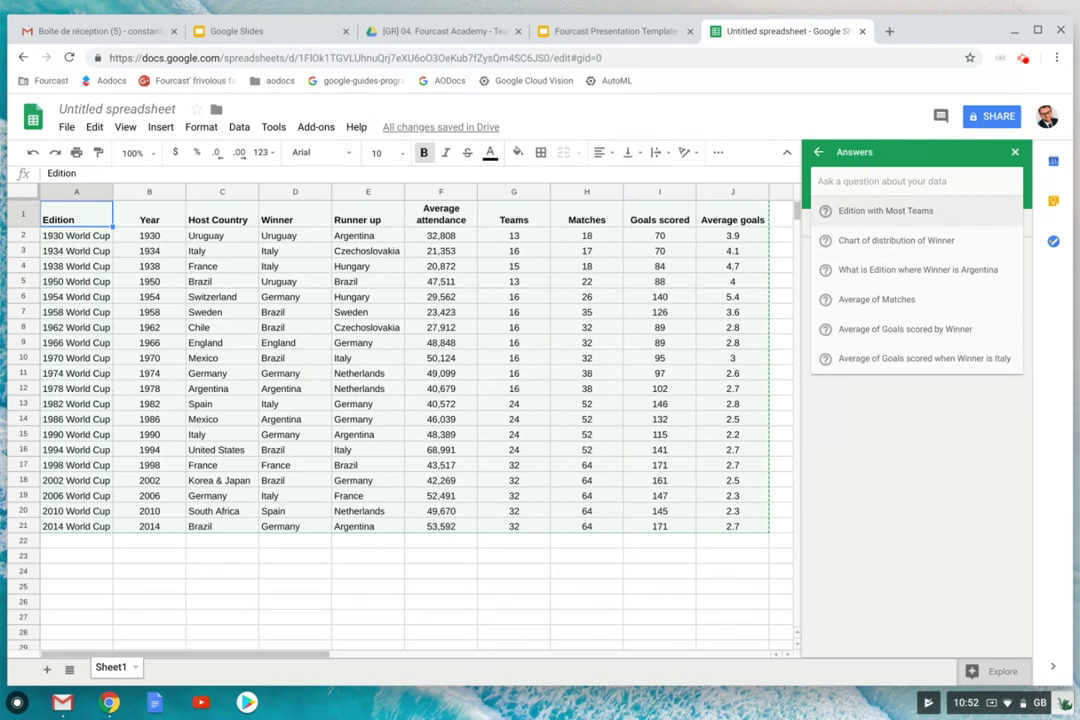
{"action": "type", "text": "Who was "}
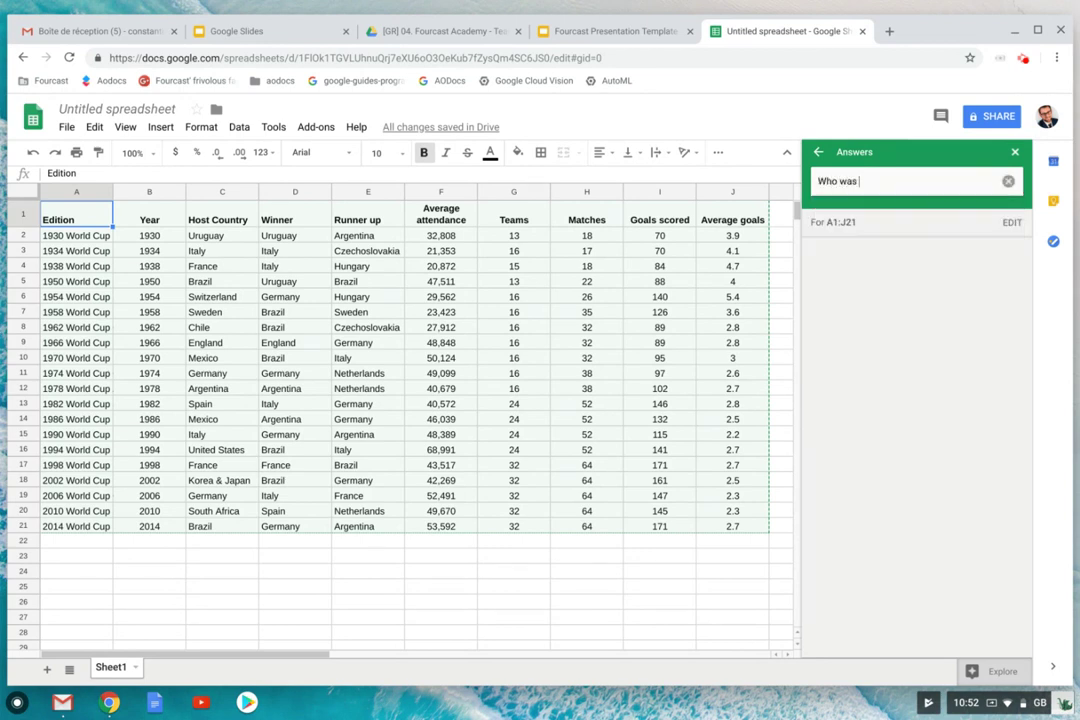
{"action": "type", "text": "the winner ("}
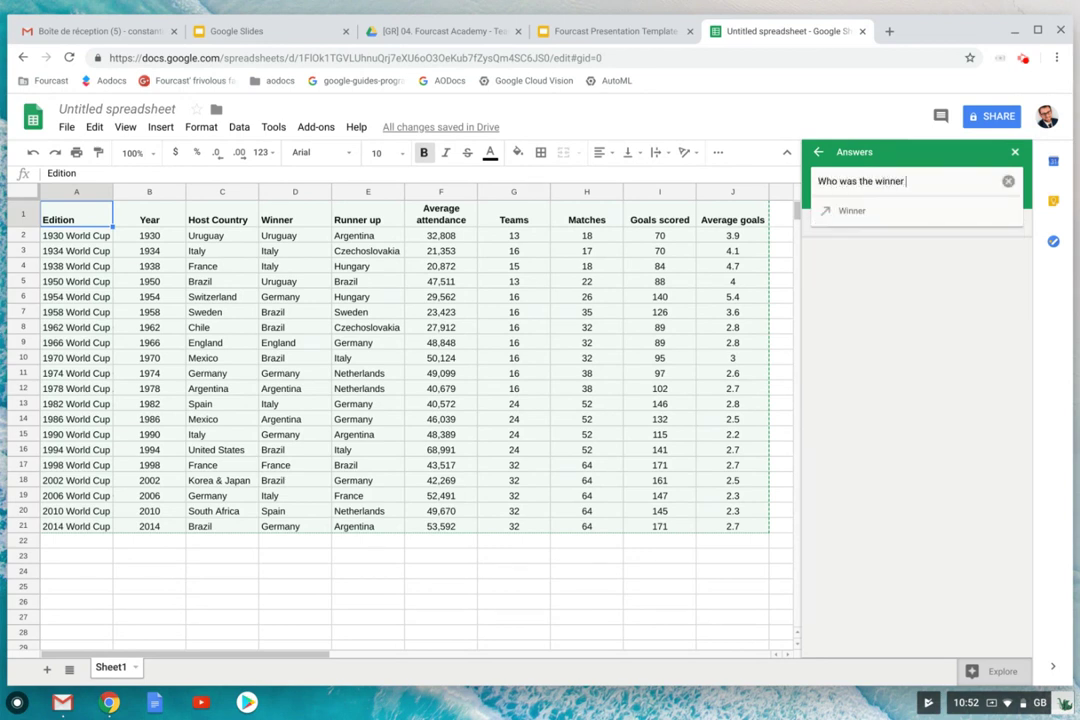
{"action": "type", "text": "n"}
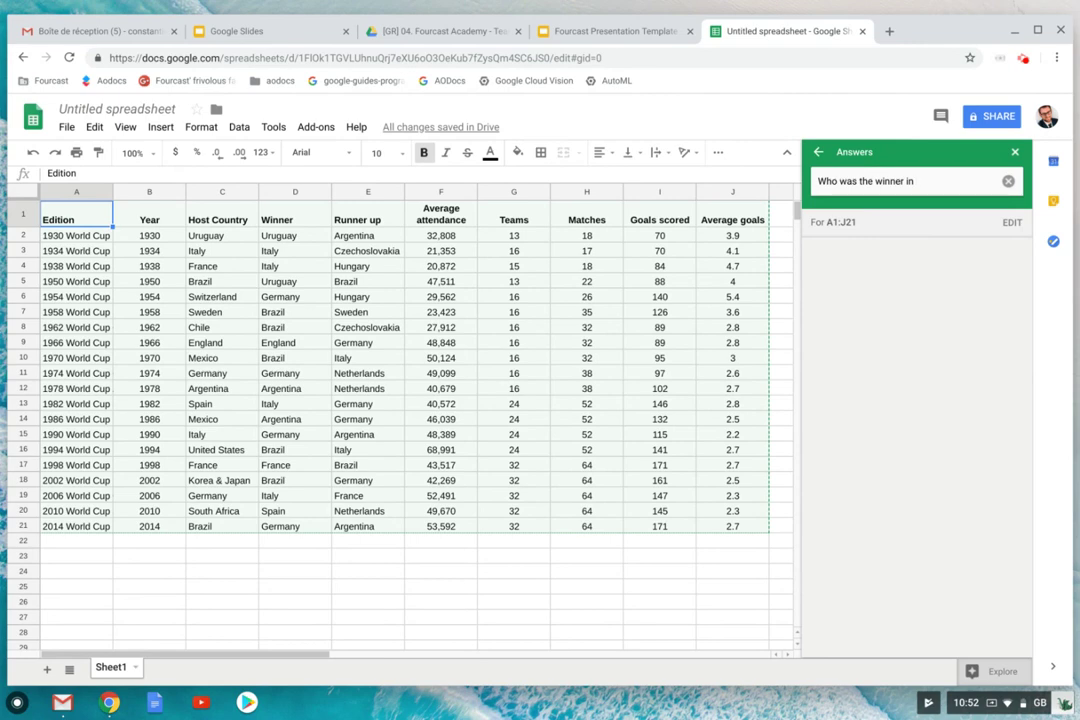
{"action": "type", "text": " 19"}
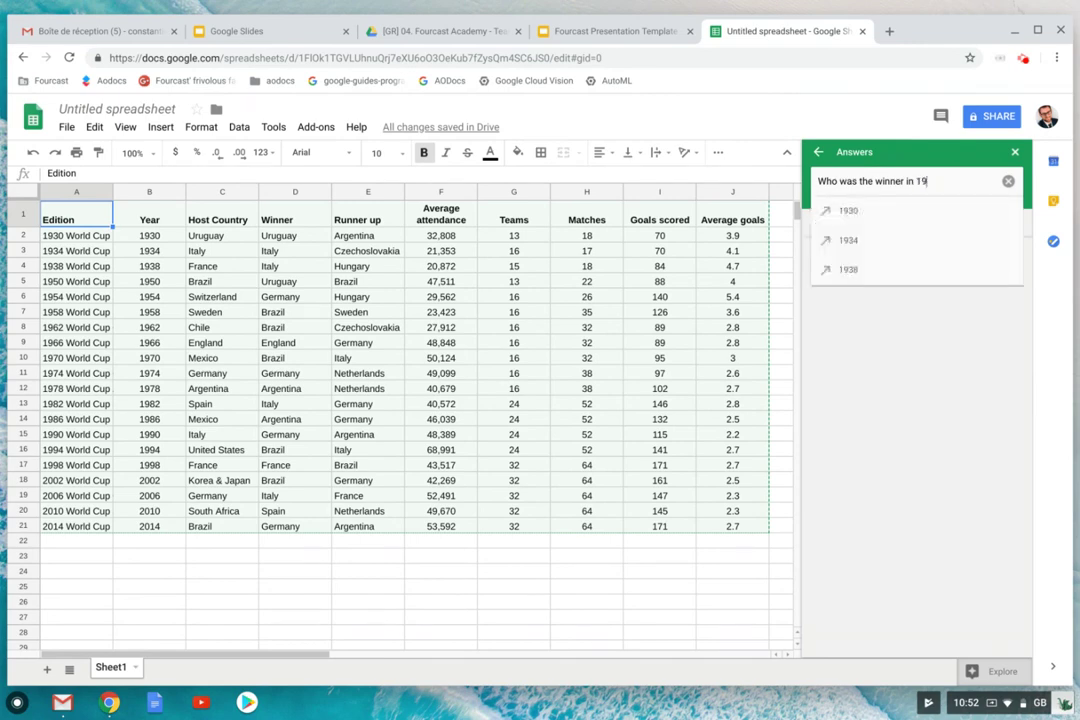
{"action": "type", "text": "86"}
{"action": "key", "text": "Return"}
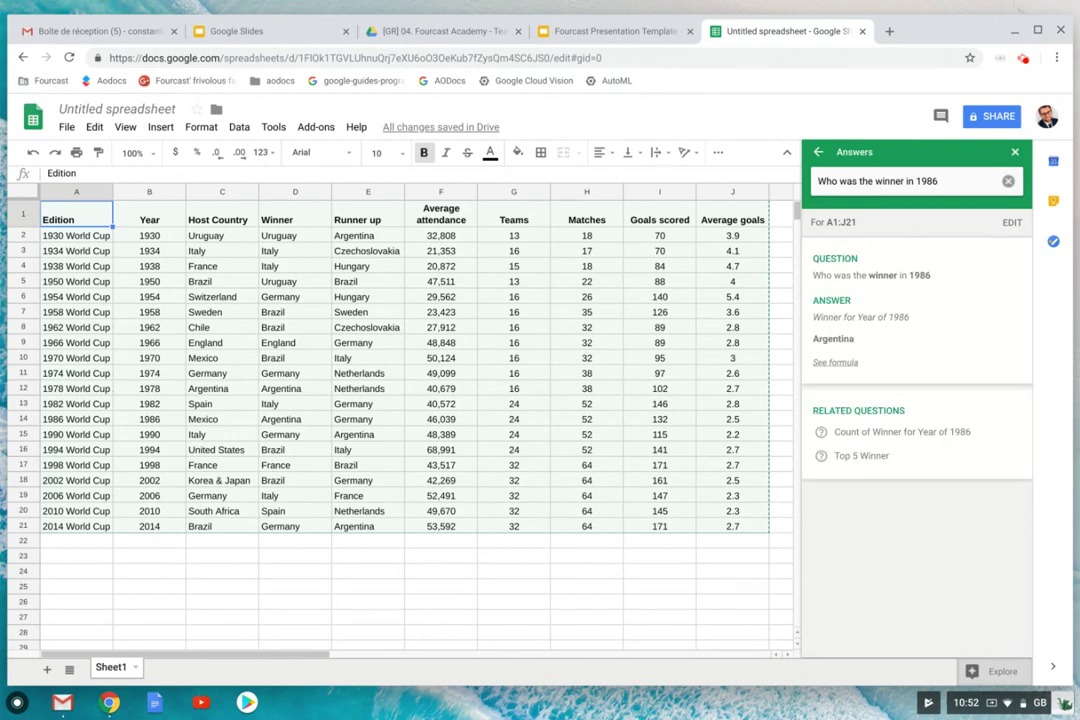
{"action": "left_click", "coordinate": [838, 363]}
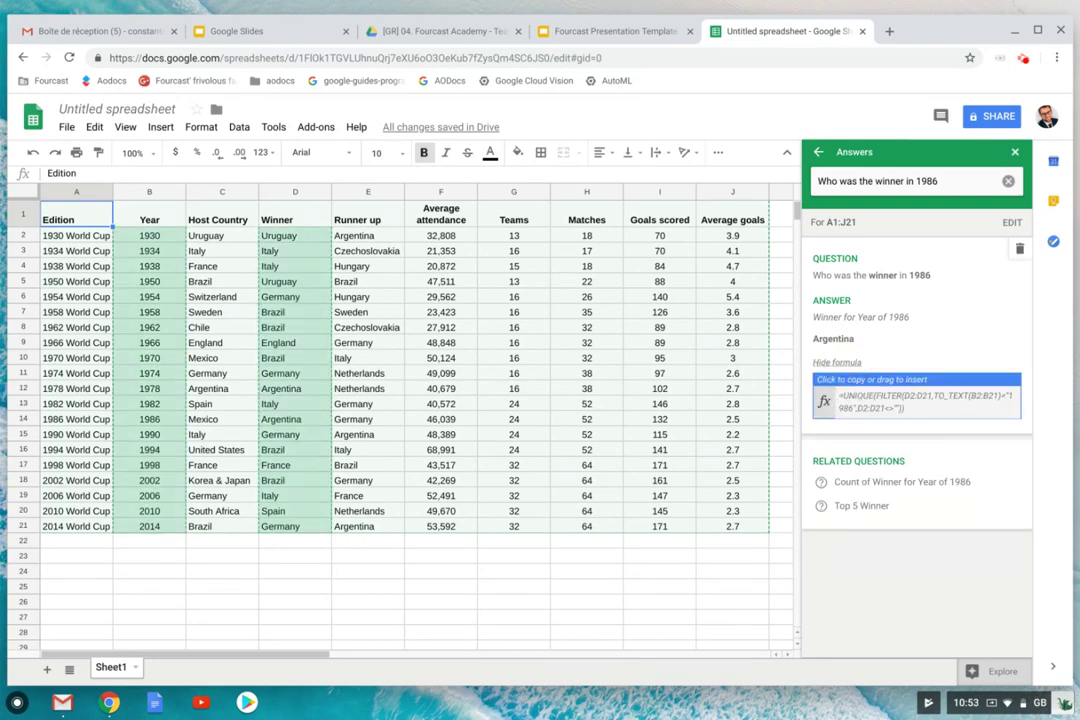
{"action": "mouse_move", "coordinate": [916, 398]}
{"action": "left_mouse_down"}
{"action": "mouse_move", "coordinate": [880, 415]}
{"action": "mouse_move", "coordinate": [871, 398]}
{"action": "left_mouse_up"}
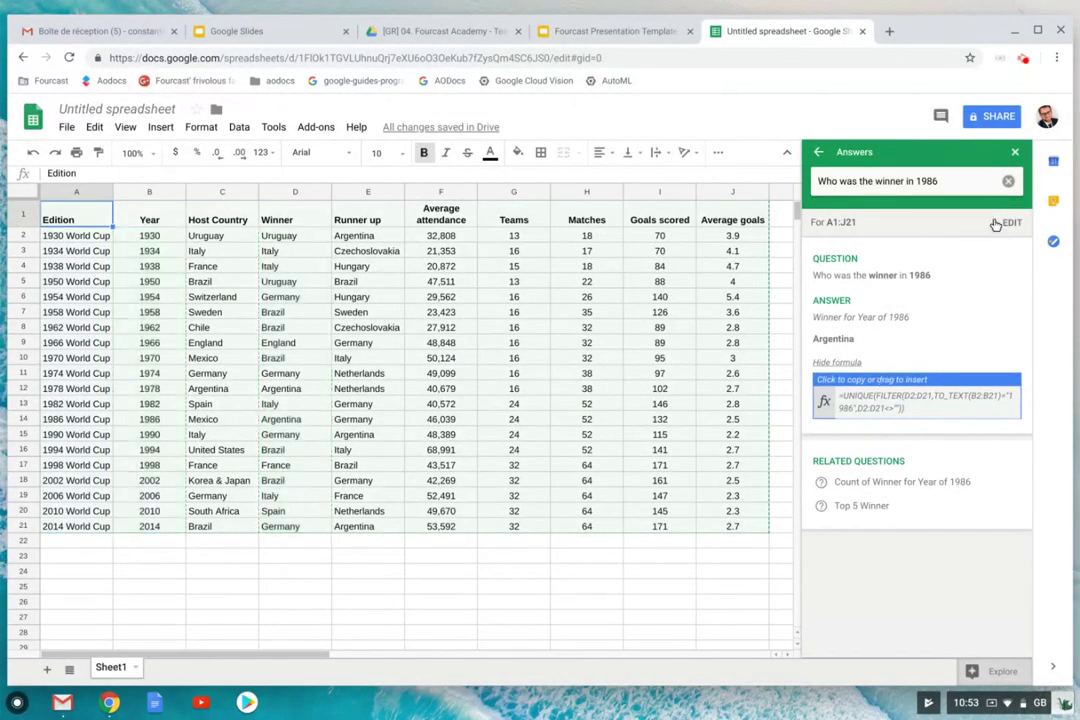
{"action": "left_click", "coordinate": [1006, 182]}
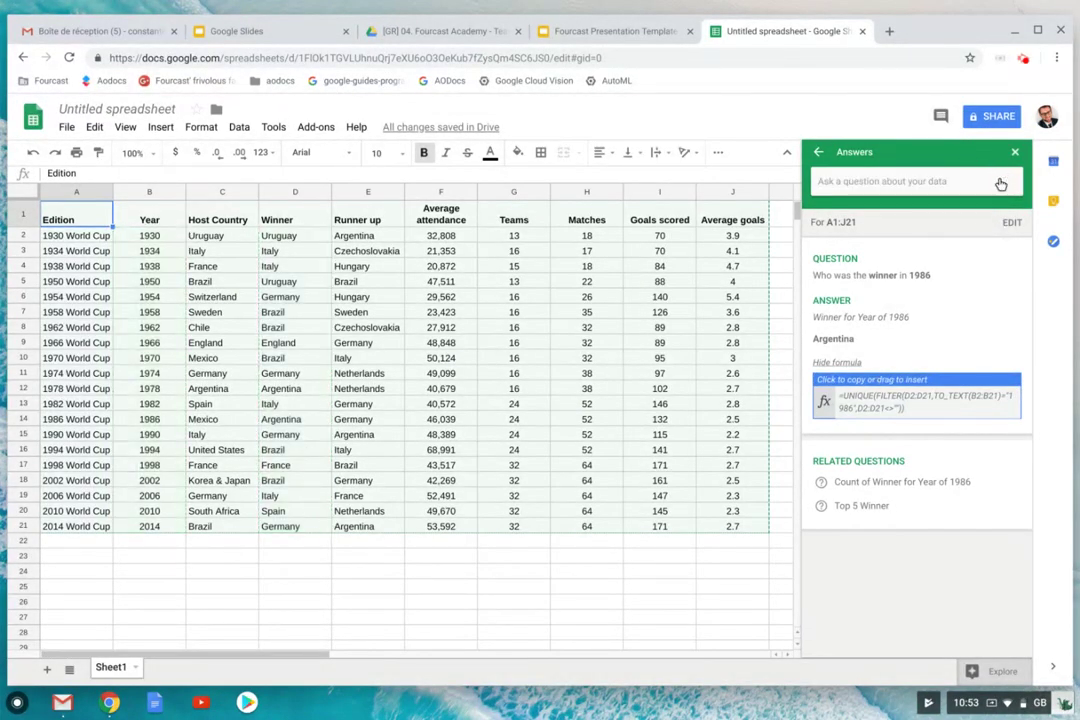
Ask what percentage of Winner is Italy (20.00%), then return to the Explore overview.
{"action": "left_click", "coordinate": [904, 182]}
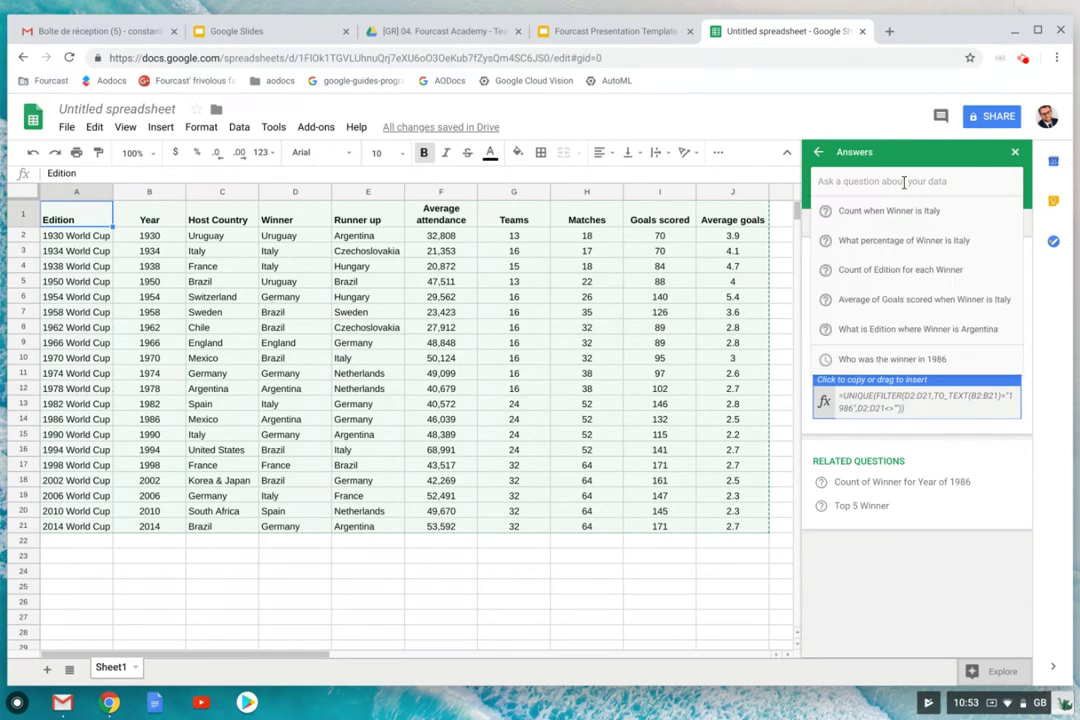
{"action": "left_click", "coordinate": [902, 242]}
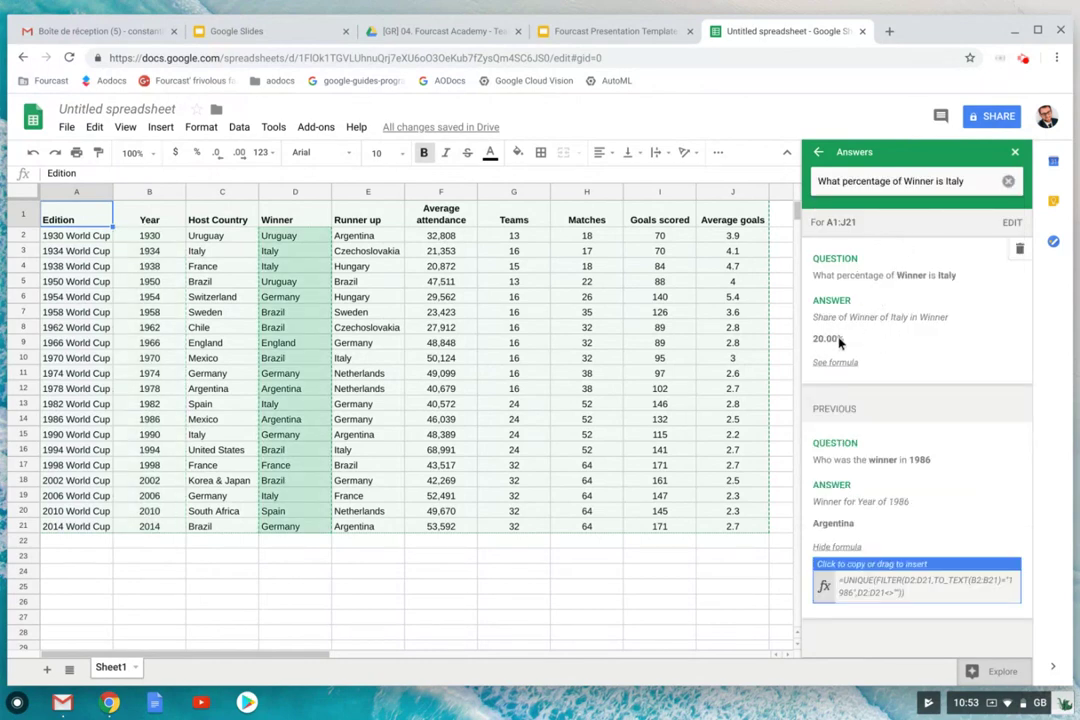
{"action": "left_click", "coordinate": [1008, 181]}
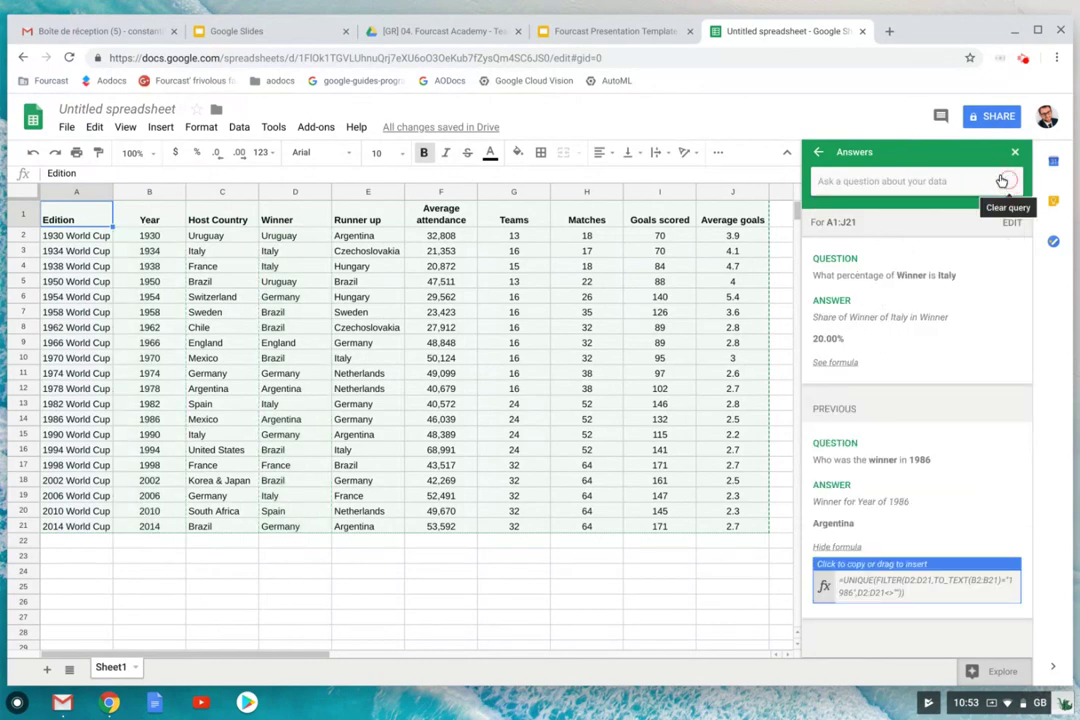
{"action": "left_click", "coordinate": [818, 153]}
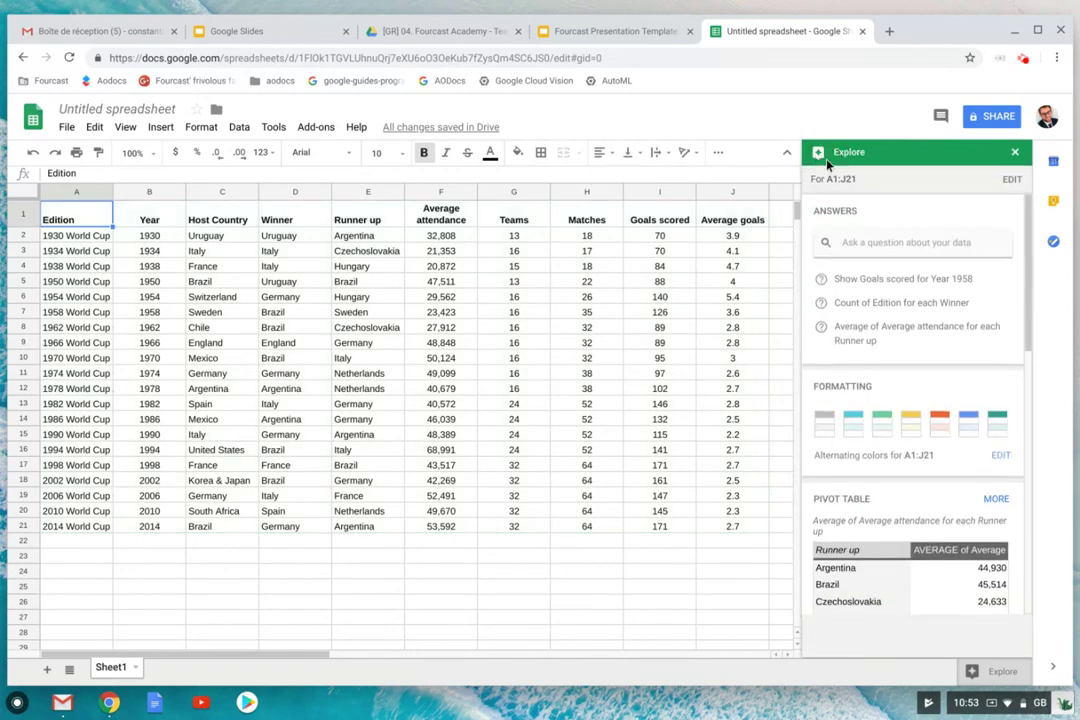
Ask 'What is the total amount of Goals scored', getting 2379, and reveal its SUM formula.
{"action": "left_click", "coordinate": [875, 241]}
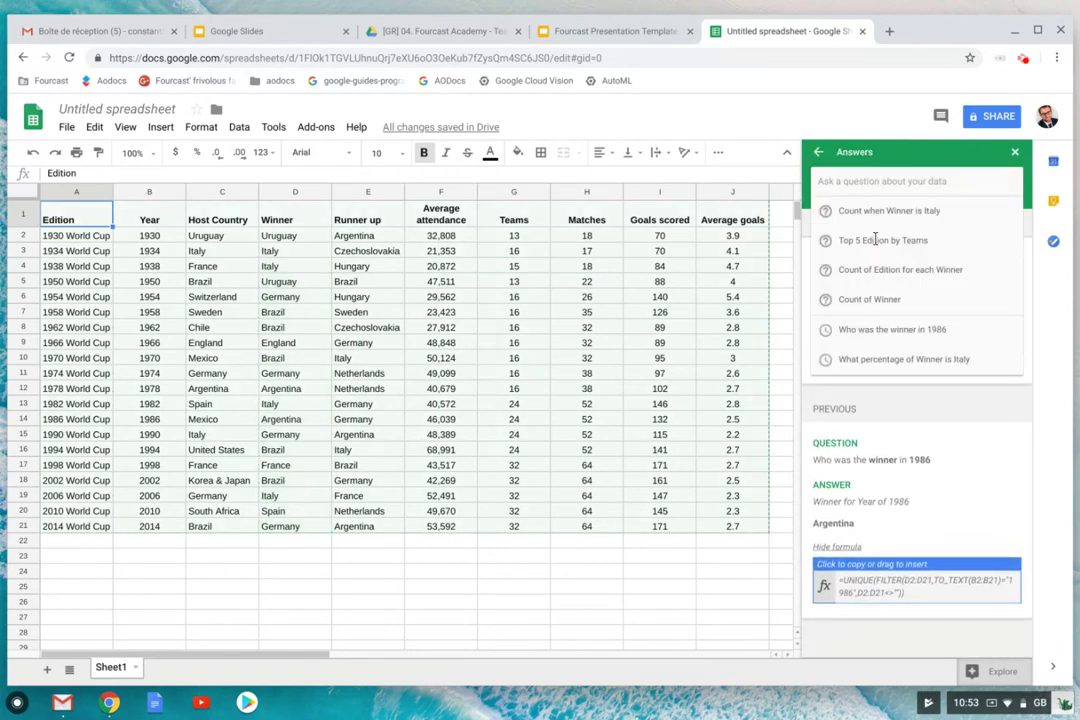
{"action": "type", "text": "Wa"}
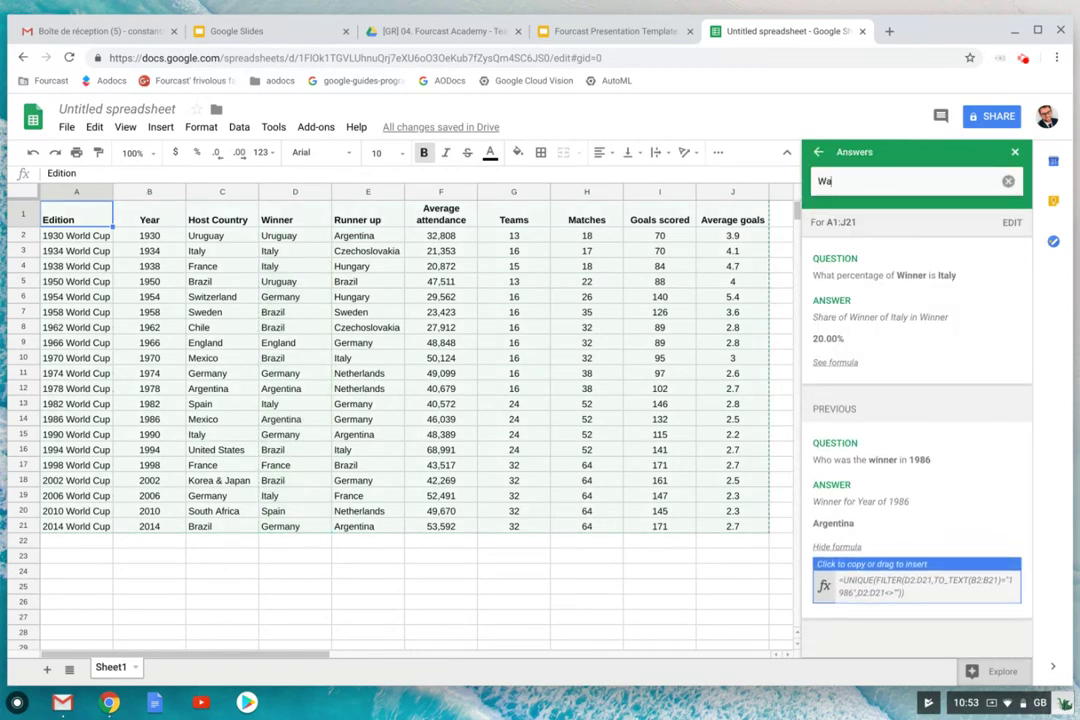
{"action": "type", "text": "ht"}
{"action": "key", "text": "BackSpace"}
{"action": "key", "text": "BackSpace"}
{"action": "key", "text": "BackSpace"}
{"action": "type", "text": "hat is the"}
{"action": "type", "text": " total amount of Goals scored"}
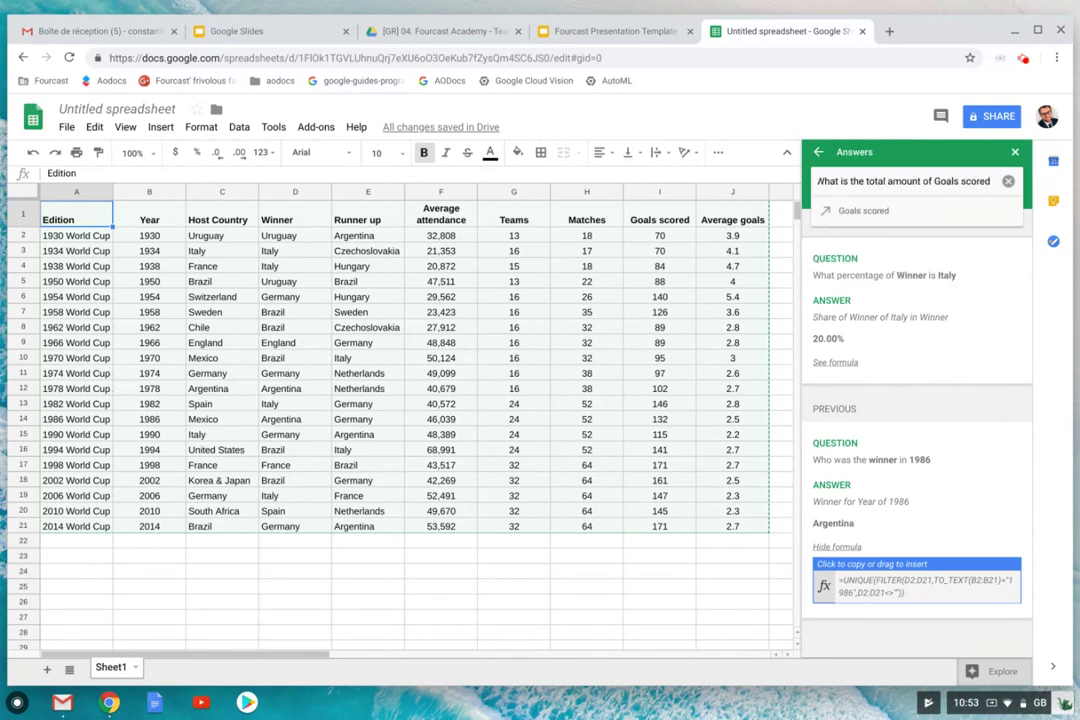
{"action": "key", "text": "Return"}
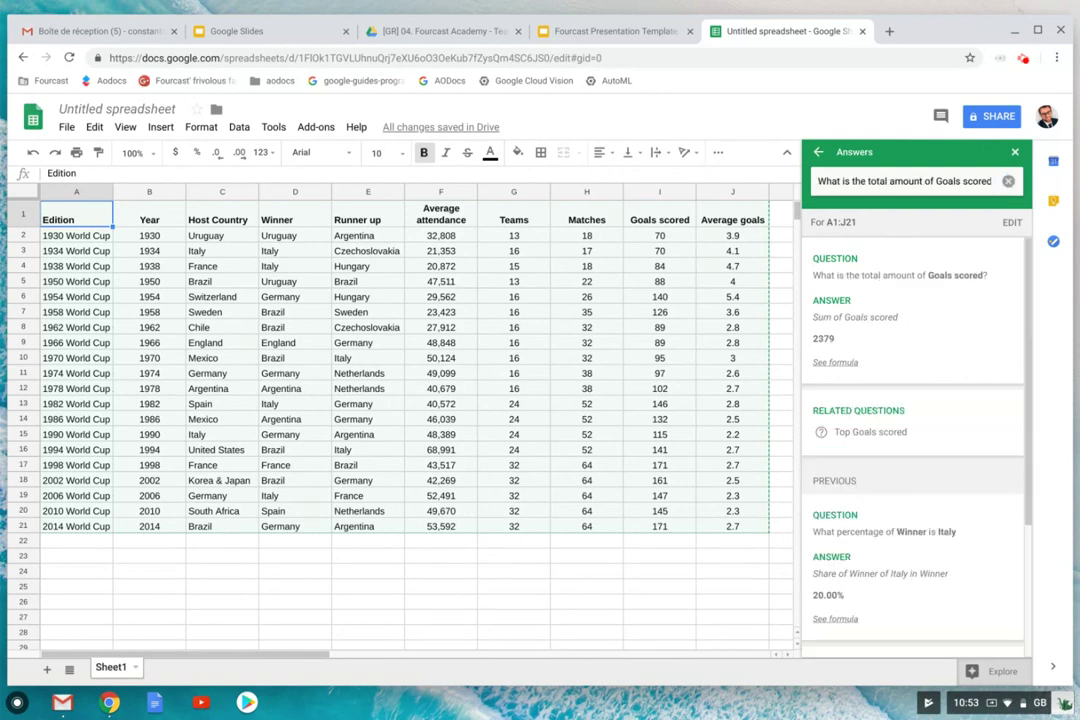
{"action": "mouse_move", "coordinate": [853, 340]}
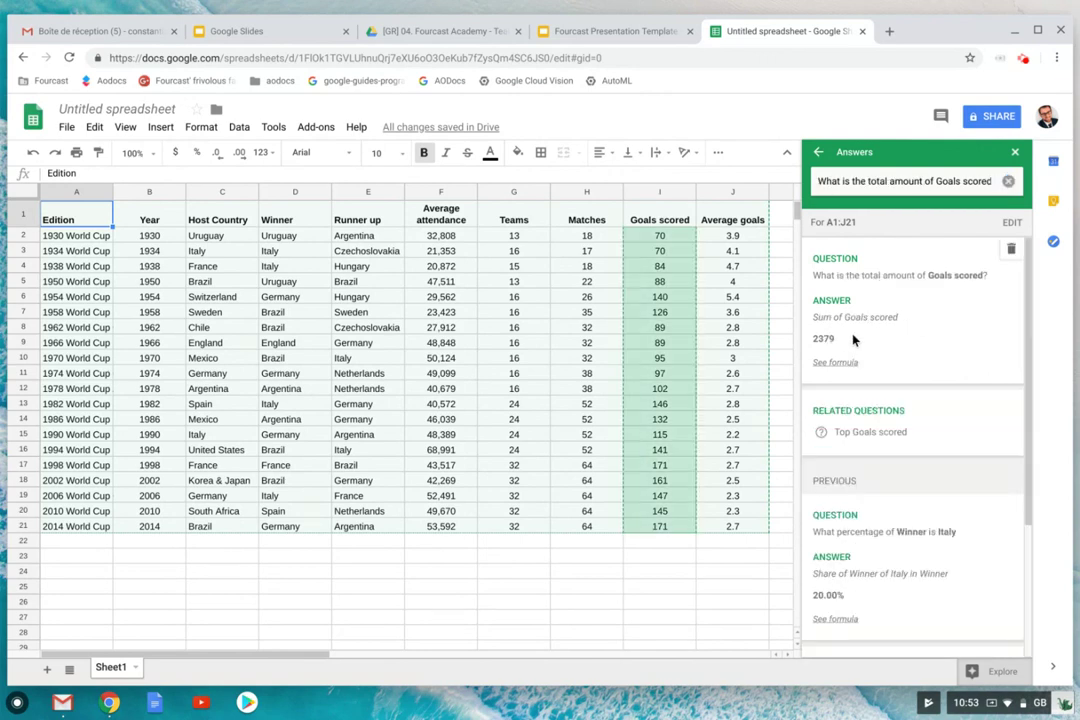
{"action": "left_click", "coordinate": [842, 362]}
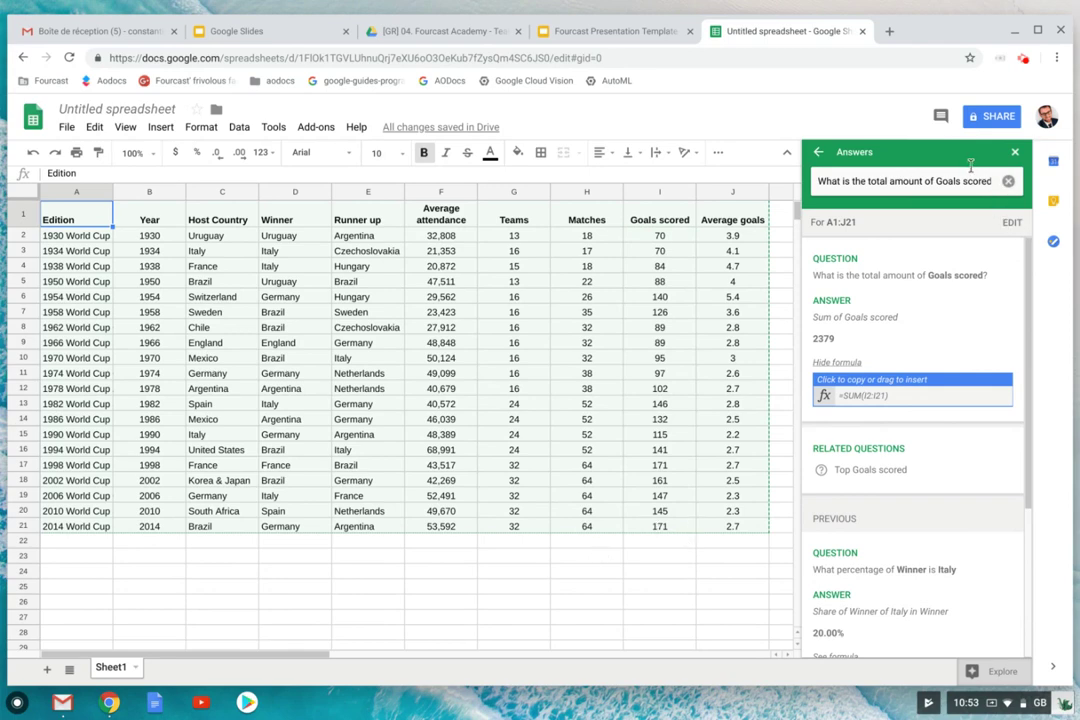
{"action": "left_click", "coordinate": [818, 152]}
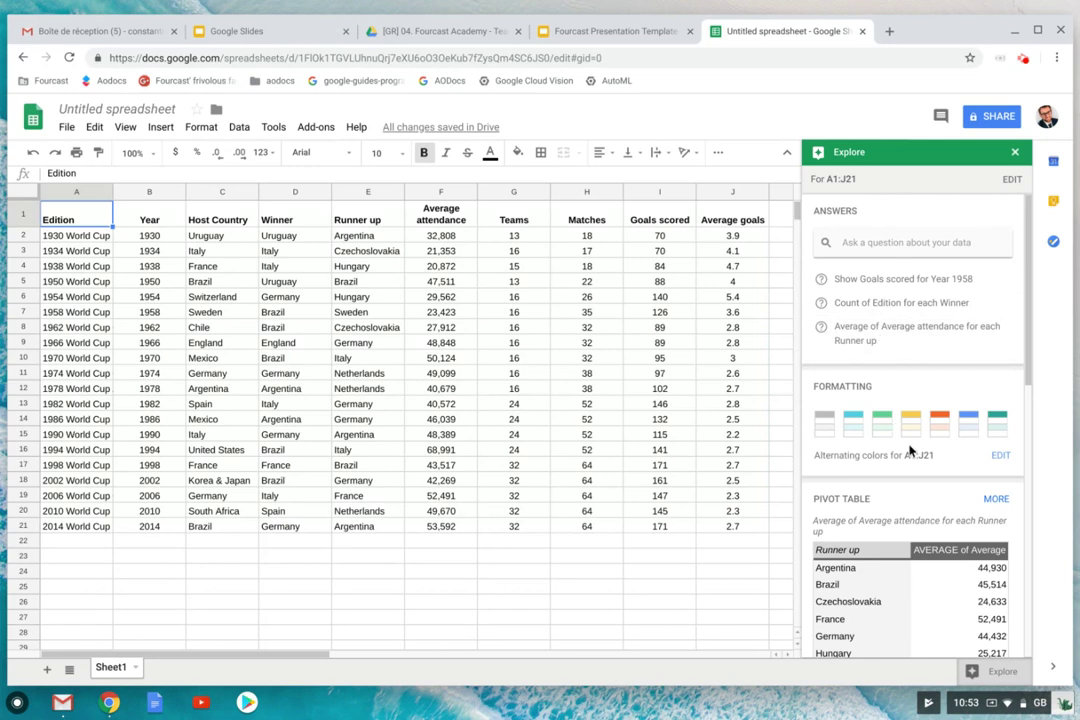
{"action": "scroll", "coordinate": [910, 452], "scroll_direction": "down", "scroll_amount": 3}
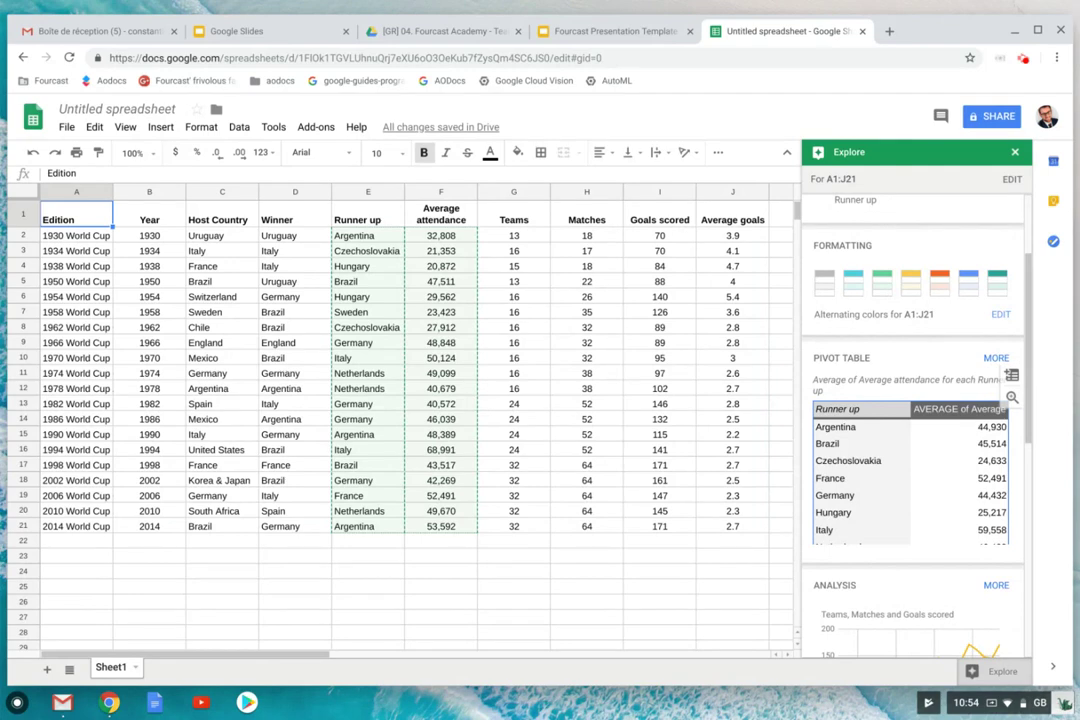
{"action": "scroll", "coordinate": [910, 450], "scroll_direction": "down", "scroll_amount": 2}
{"action": "scroll", "coordinate": [910, 450], "scroll_direction": "down", "scroll_amount": 2}
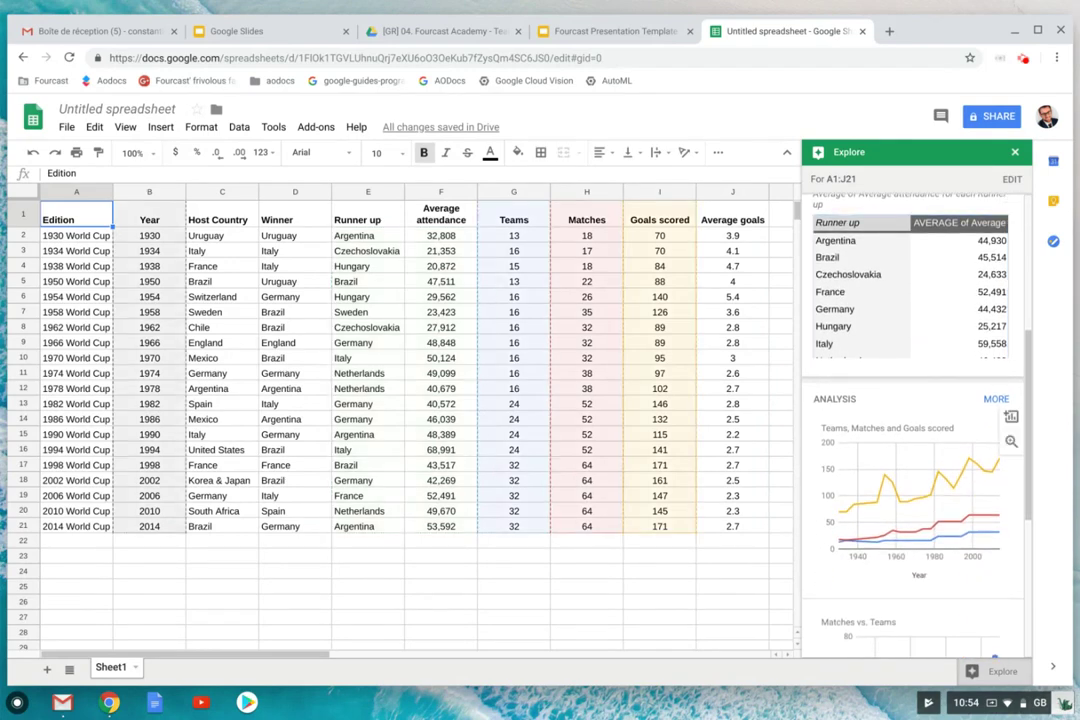
{"action": "scroll", "coordinate": [900, 470], "scroll_direction": "down", "scroll_amount": 3}
{"action": "scroll", "coordinate": [900, 470], "scroll_direction": "down", "scroll_amount": 2}
{"action": "scroll", "coordinate": [900, 470], "scroll_direction": "down", "scroll_amount": 1}
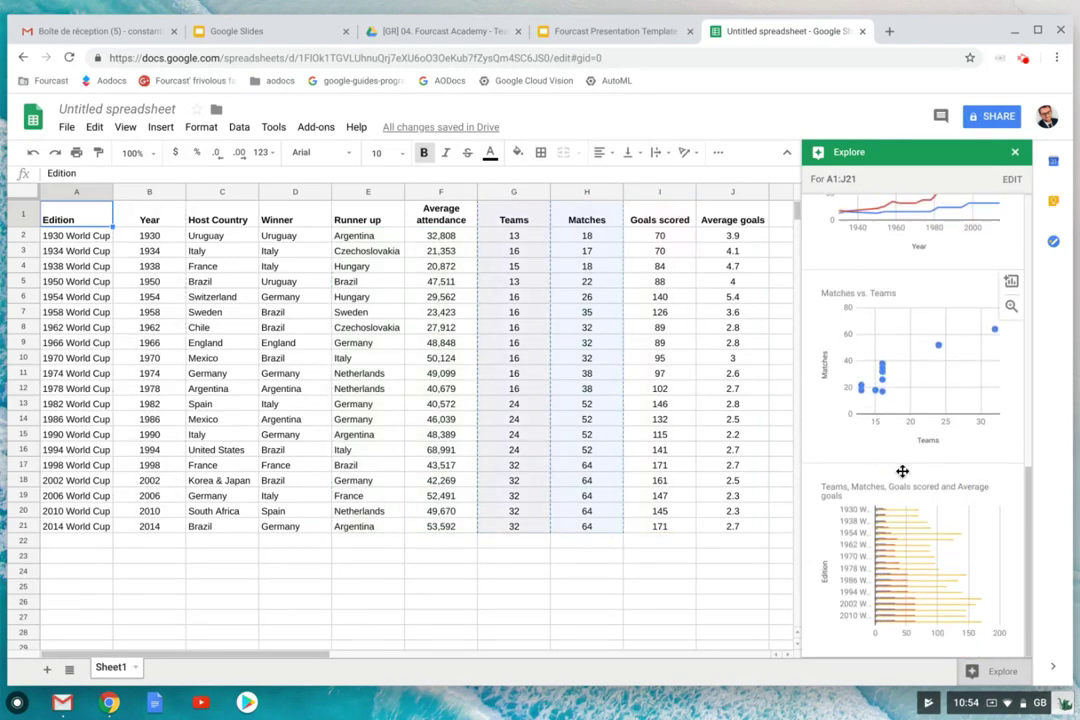
{"action": "scroll", "coordinate": [902, 470], "scroll_direction": "up", "scroll_amount": 3}
{"action": "scroll", "coordinate": [902, 470], "scroll_direction": "up", "scroll_amount": 2}
{"action": "scroll", "coordinate": [902, 470], "scroll_direction": "up", "scroll_amount": 2}
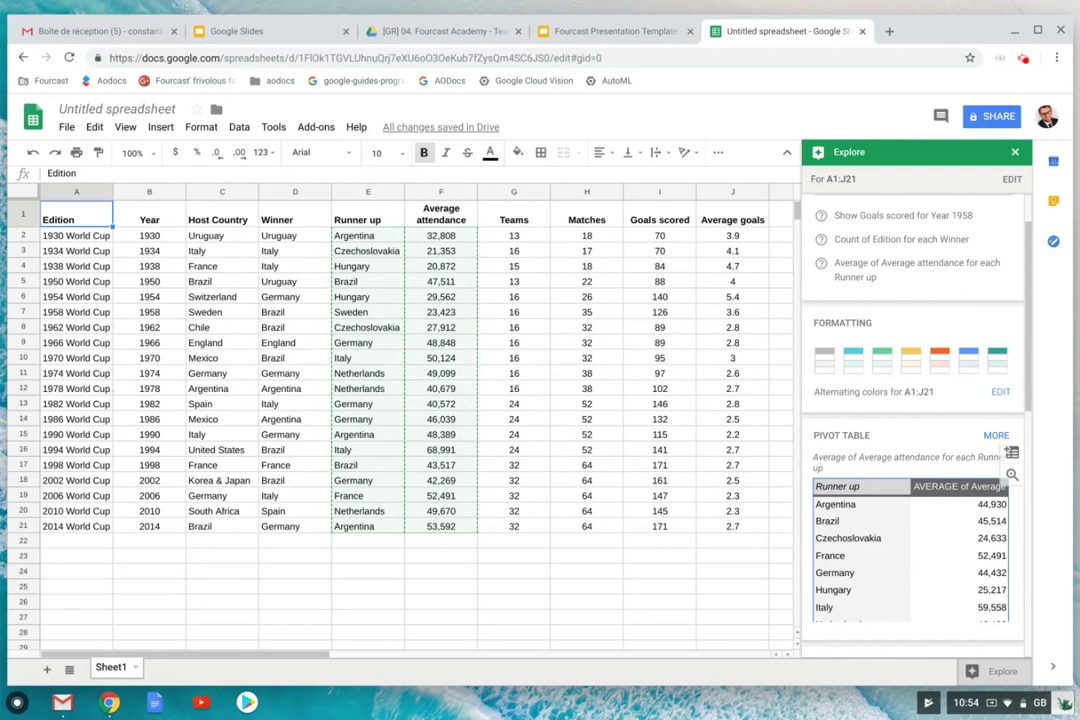
Insert the suggested average attendance by runner-up pivot table as new sheet Pivot Table 2.
{"action": "left_click", "coordinate": [958, 490]}
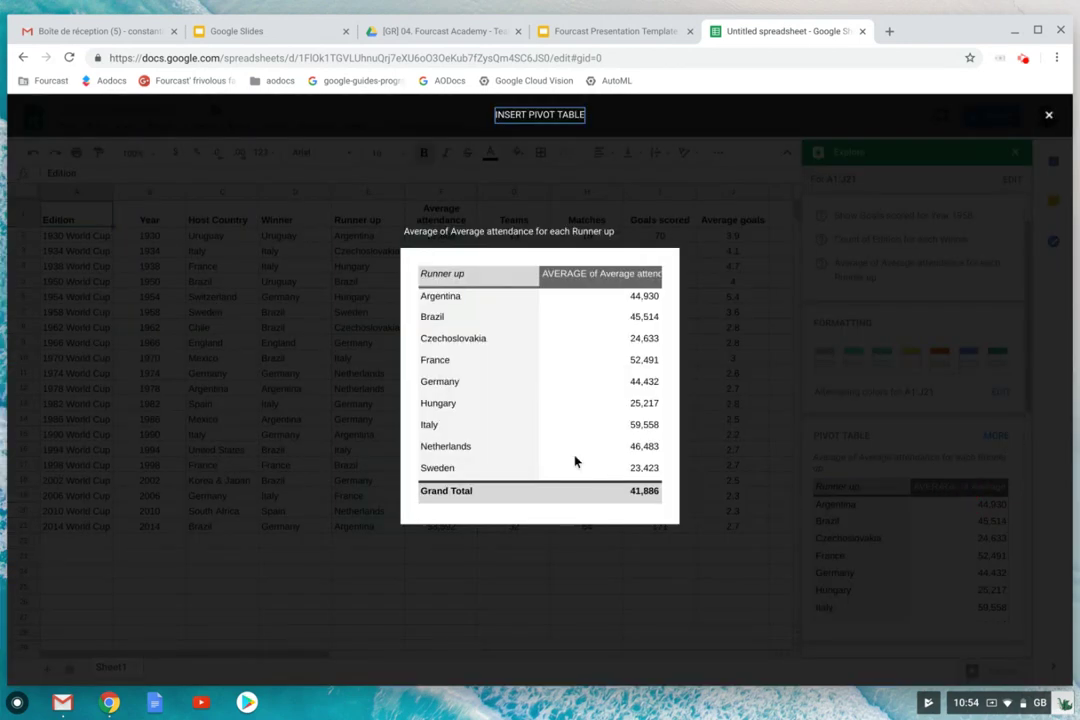
{"action": "left_click", "coordinate": [539, 115]}
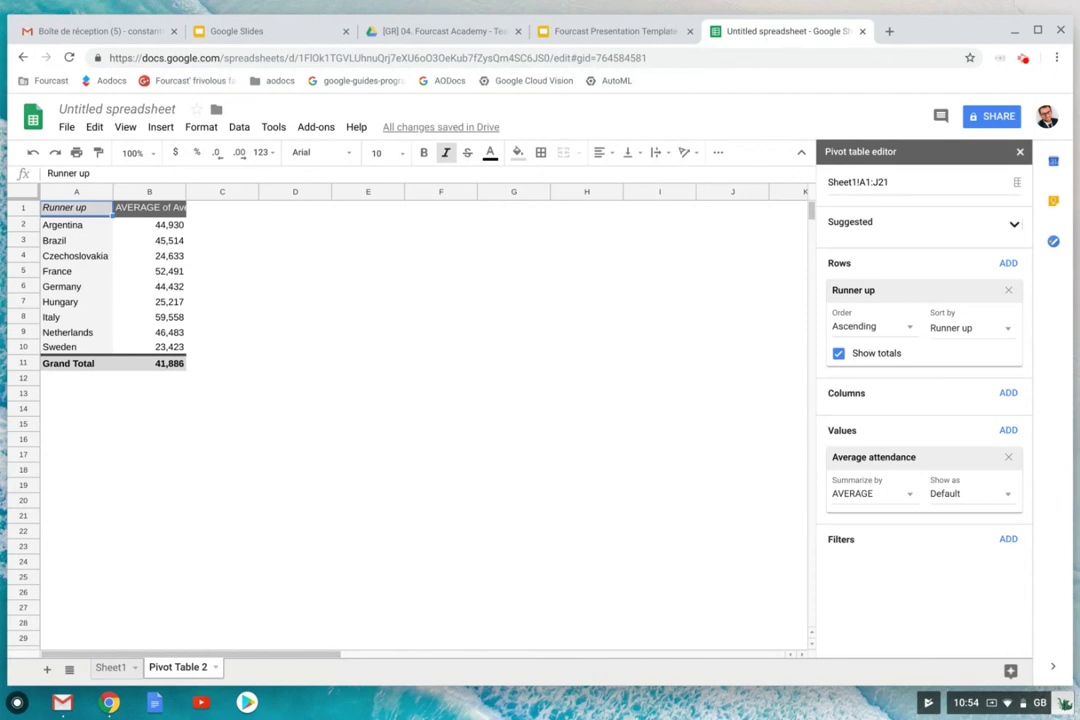
Switch the attendance value's Summarize by from AVERAGE to MEDIAN, giving a 44,778 grand total.
{"action": "left_click", "coordinate": [874, 495]}
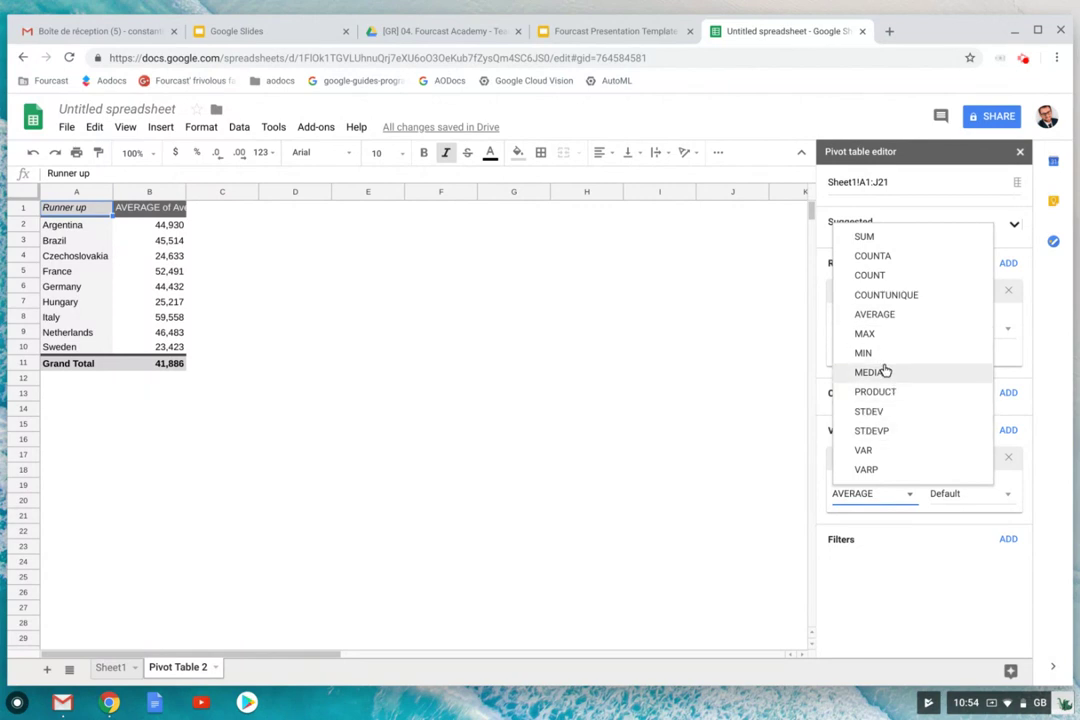
{"action": "left_click", "coordinate": [886, 372]}
{"action": "left_click", "coordinate": [879, 494]}
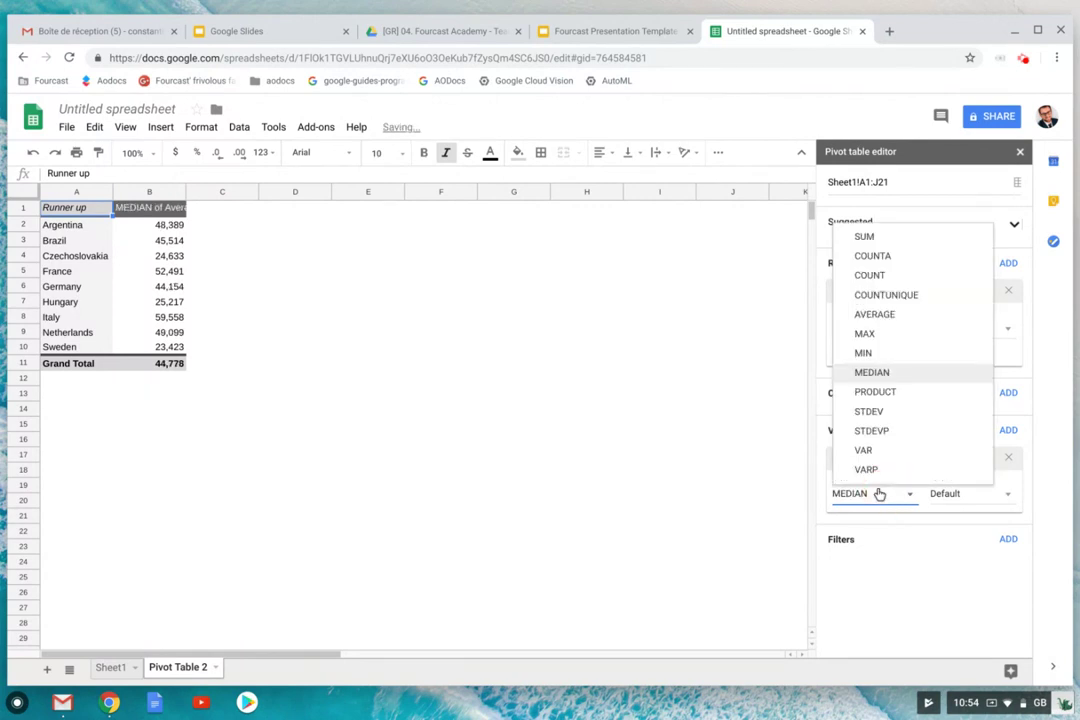